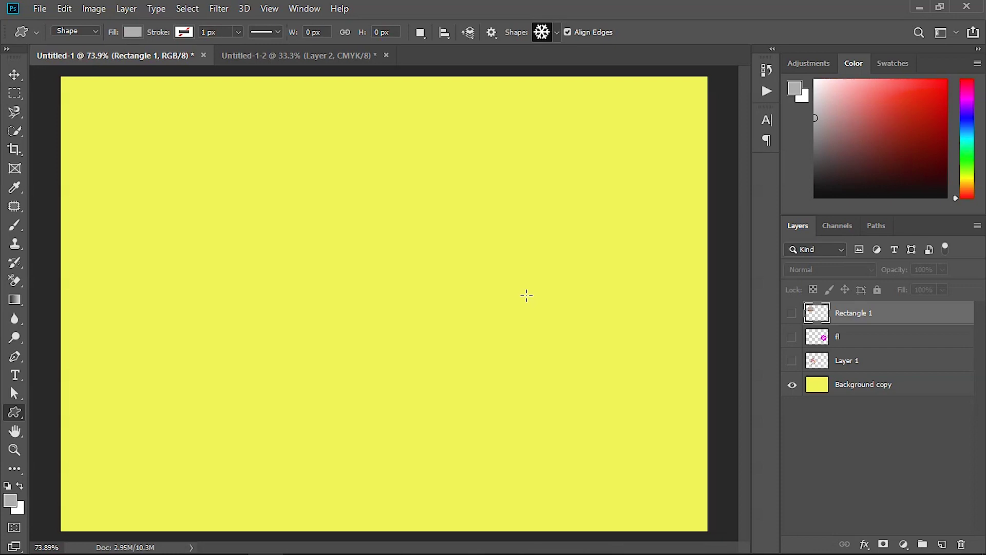
# - Bring up Windows Task View showing the Photoshop and Illustrator windows
pyautogui.press('super+Tab')
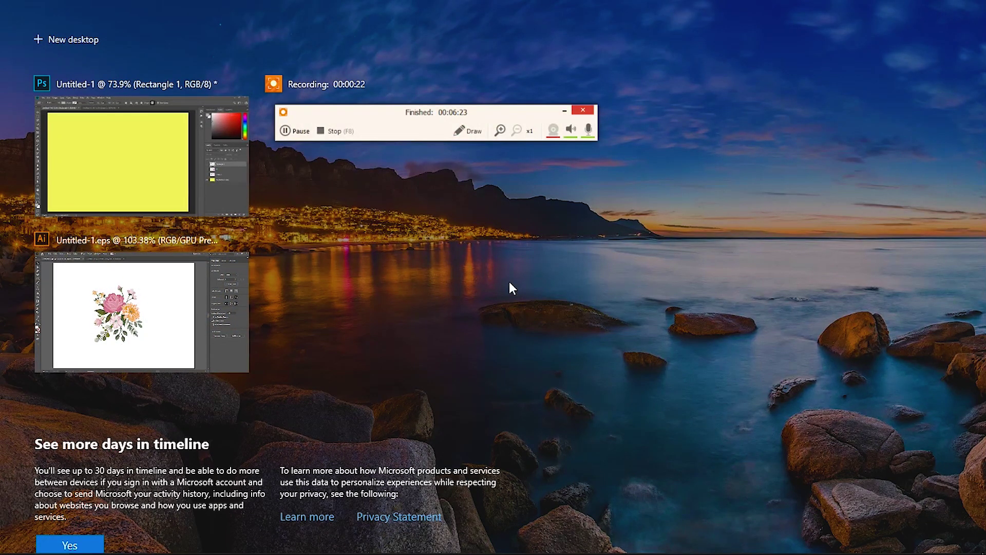
# - Switch to the Illustrator flower document and zoom in closely on the flowers
pyautogui.click(74, 327)
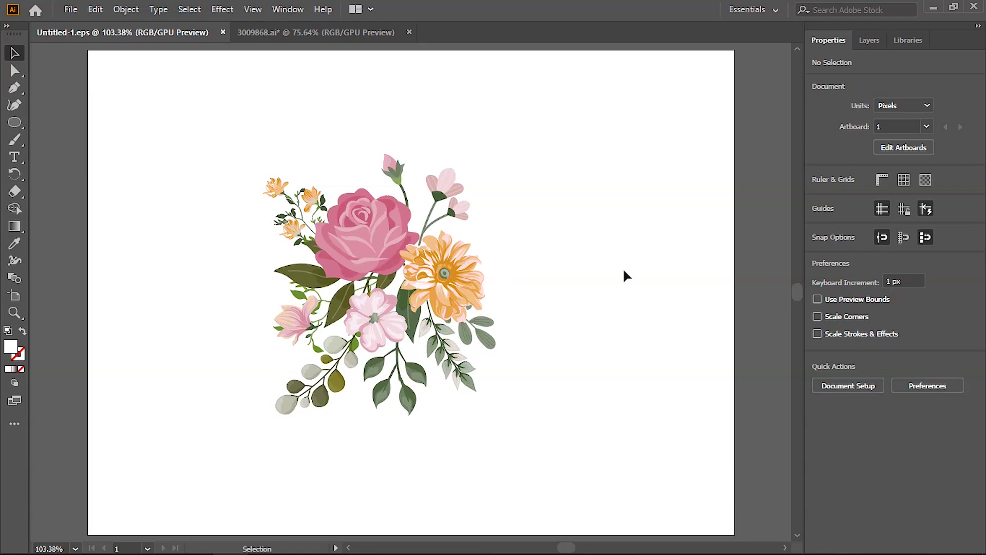
pyautogui.press('a')
pyautogui.hotkey('ctrl', '+')
pyautogui.hotkey('ctrl', '+')
pyautogui.hotkey('ctrl', '+')
pyautogui.hotkey('ctrl', '+')
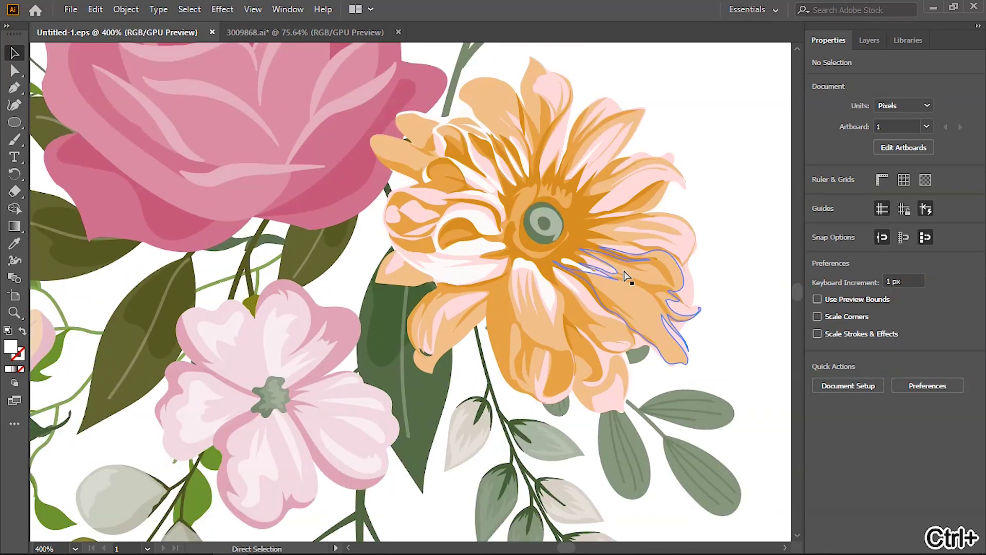
pyautogui.hotkey('ctrl', '+')
pyautogui.hotkey('ctrl', '+')
pyautogui.hotkey('ctrl', '+')
pyautogui.hotkey('ctrl', '+')
pyautogui.hotkey('ctrl', '+')
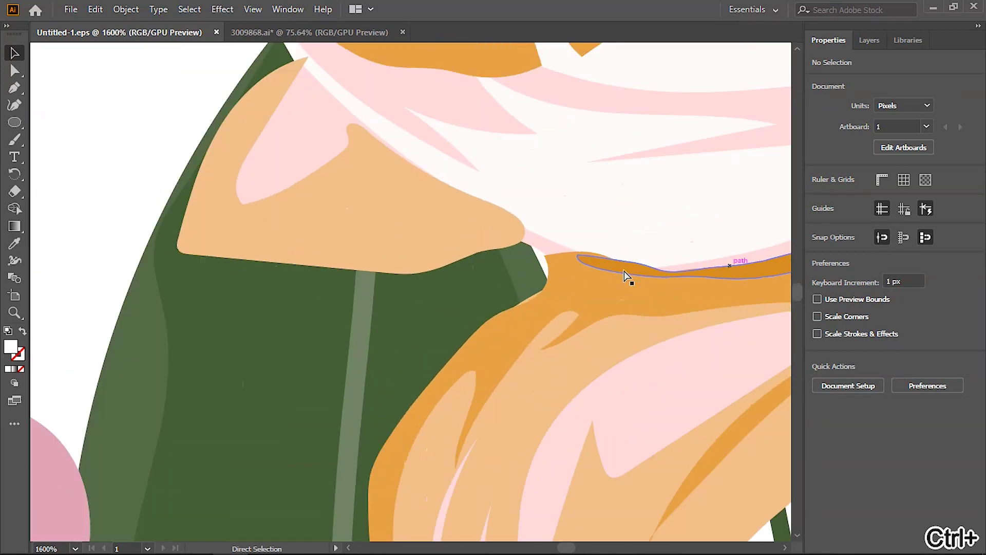
pyautogui.hotkey('ctrl', '+')
pyautogui.hotkey('ctrl', '+')
pyautogui.hotkey('ctrl', '+')
pyautogui.hotkey('ctrl', '+')
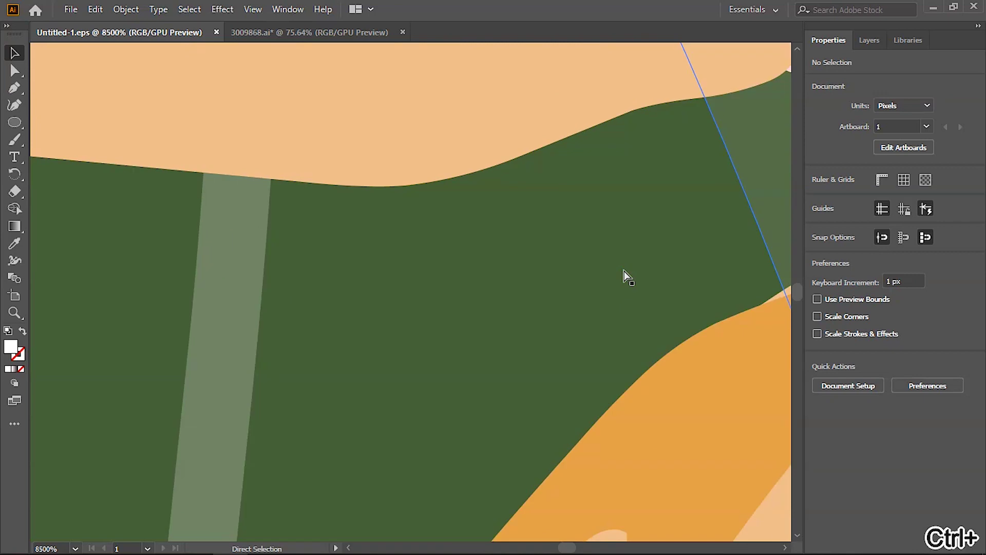
pyautogui.hotkey('ctrl', '+')
pyautogui.hotkey('ctrl', '+')
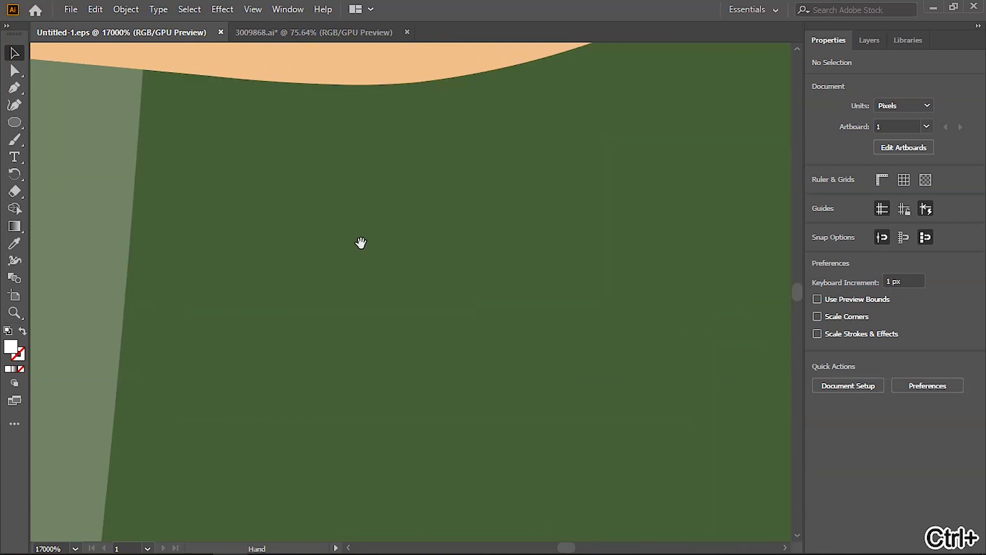
# - Pan across the peach shape, fit the artboard, then return to Task View
pyautogui.moveTo(361, 242); pyautogui.dragTo(777, 438)
pyautogui.moveTo(408, 177); pyautogui.dragTo(624, 412)
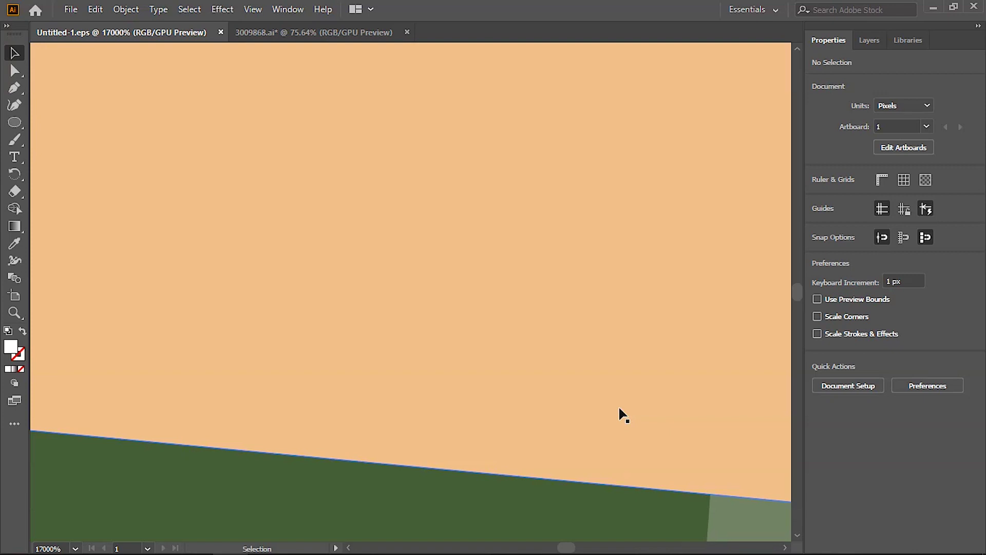
pyautogui.hotkey('ctrl', '0')
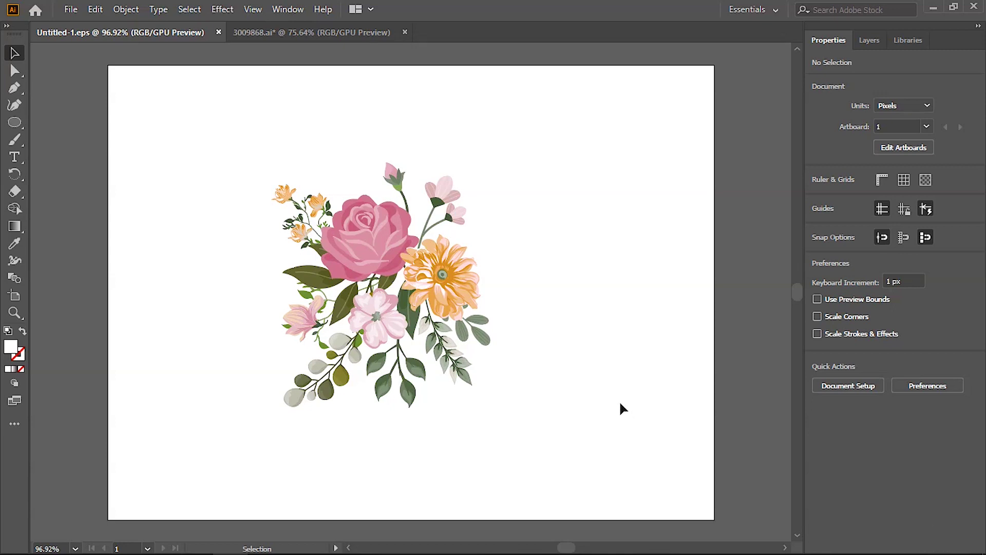
pyautogui.press('super+Tab')
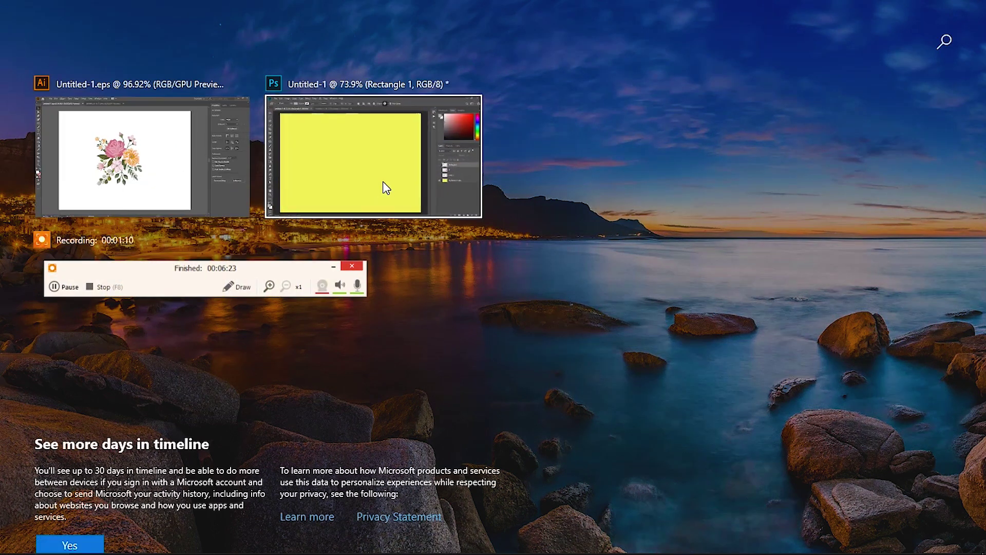
# - Back in Photoshop, create a 100 × 100 px rectangle near the canvas top-left
pyautogui.click(406, 186)
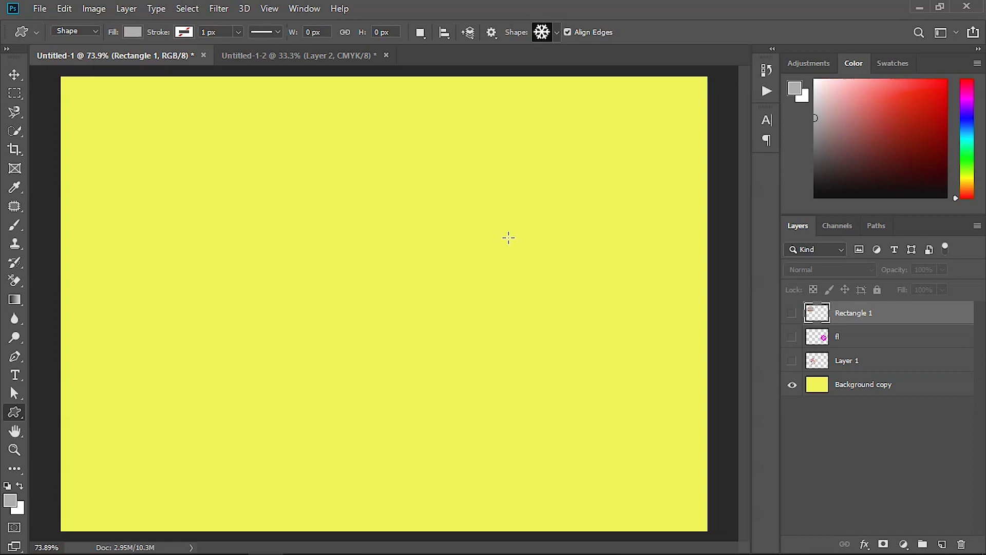
pyautogui.rightClick(16, 412)
pyautogui.click(57, 417)
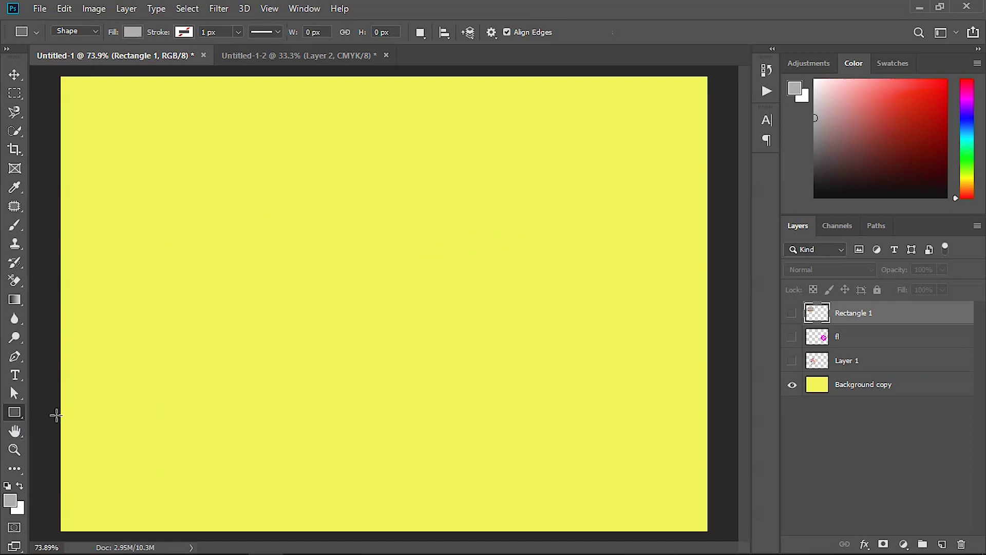
pyautogui.rightClick(20, 415)
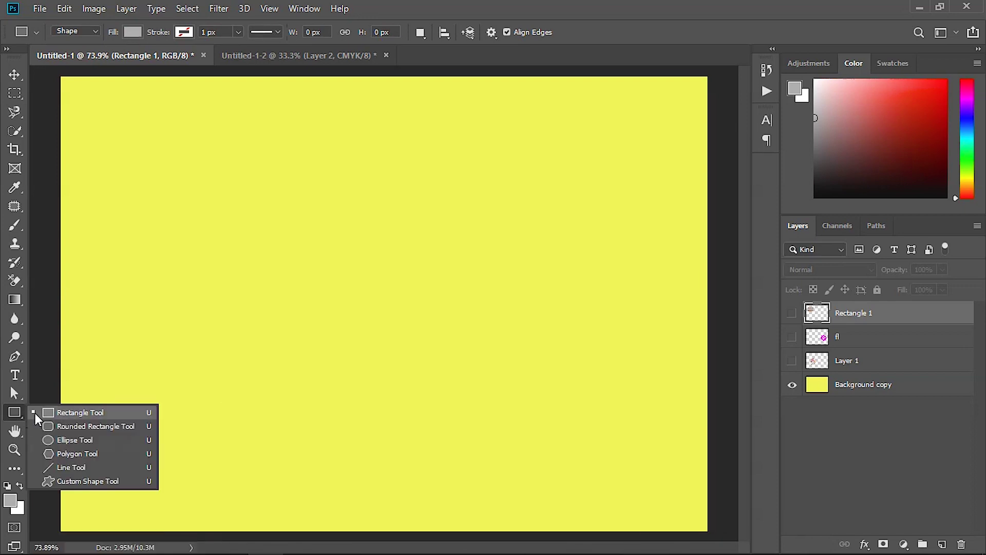
pyautogui.click(70, 413)
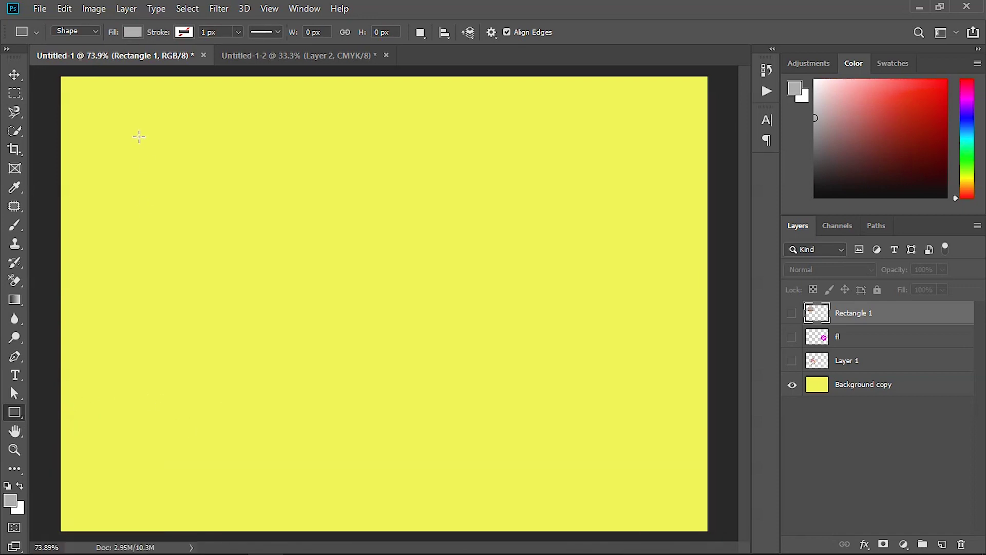
pyautogui.click(139, 136)
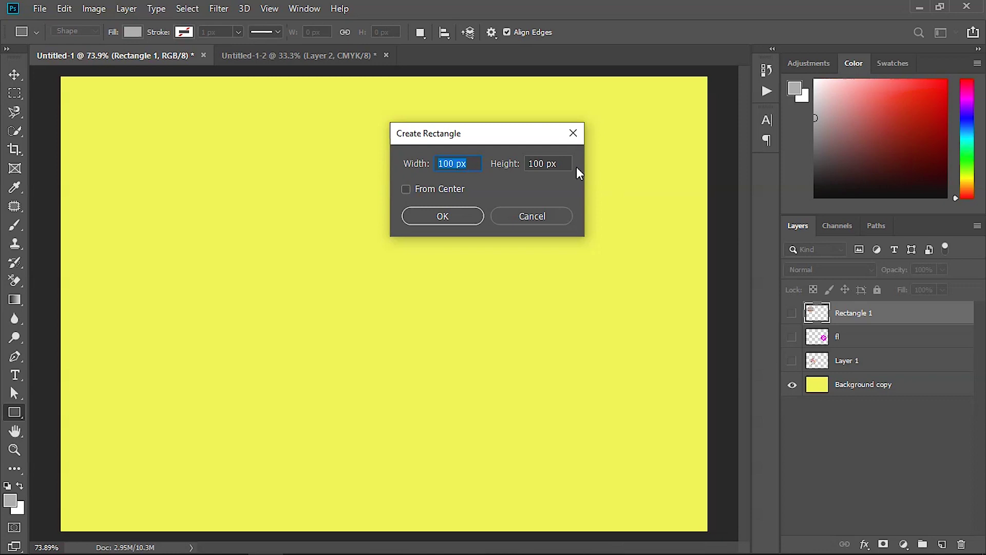
pyautogui.click(440, 217)
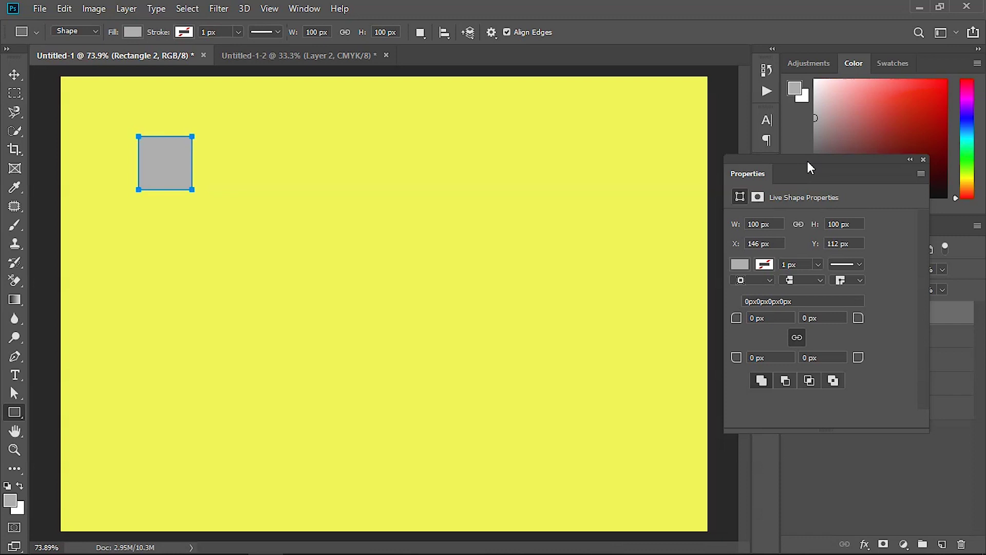
# - Set the square's fill to magenta in the Properties panel and collapse the panel
pyautogui.moveTo(809, 166); pyautogui.dragTo(659, 141)
pyautogui.click(590, 238)
pyautogui.click(592, 242)
pyautogui.click(657, 331)
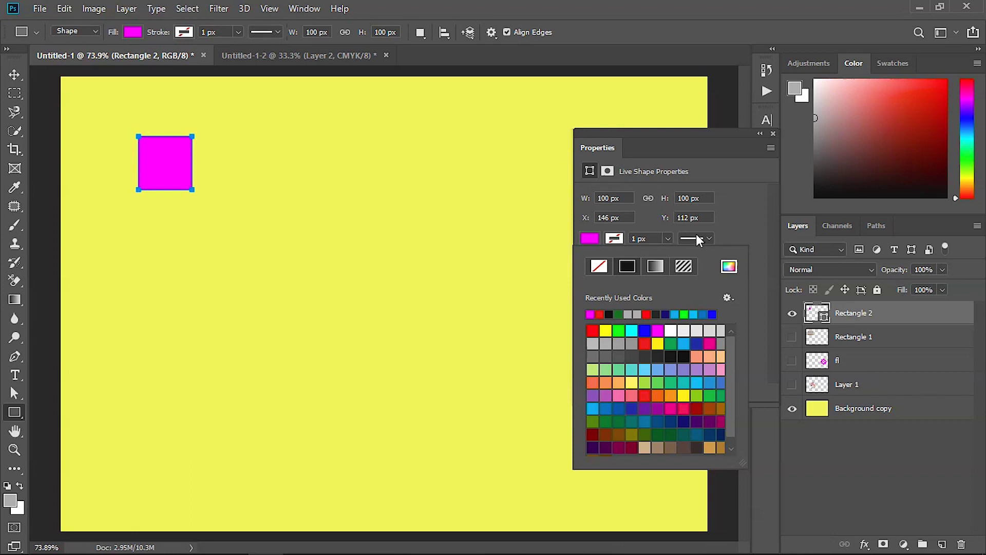
pyautogui.click(728, 298)
pyautogui.click(698, 297)
pyautogui.click(760, 134)
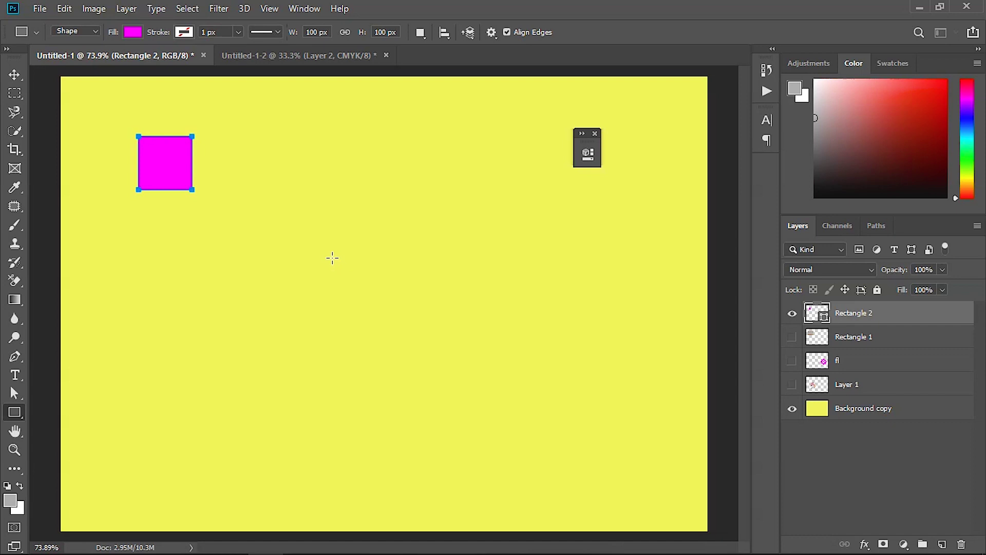
# - Draw a magenta five-sided polygon shape below the square with the Polygon Tool
pyautogui.rightClick(19, 416)
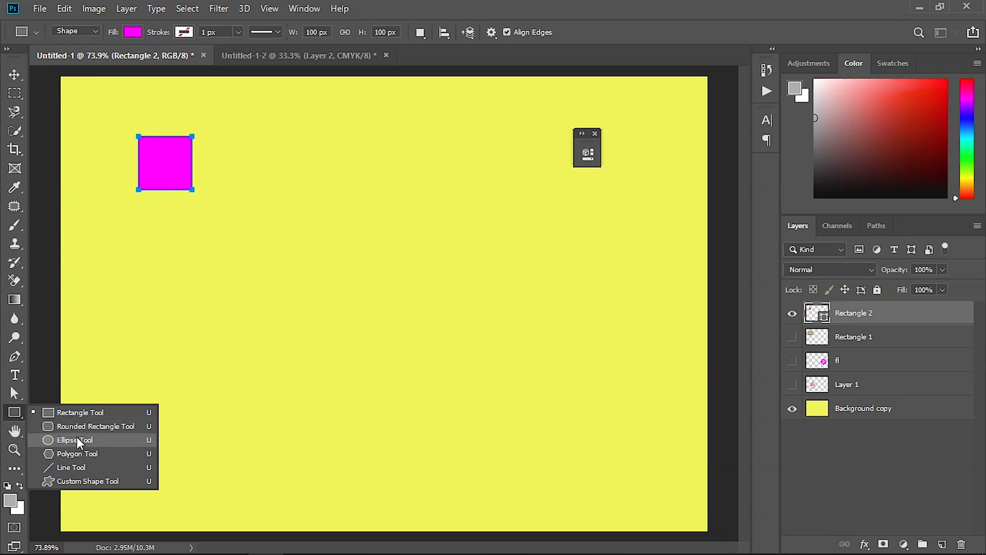
pyautogui.click(84, 454)
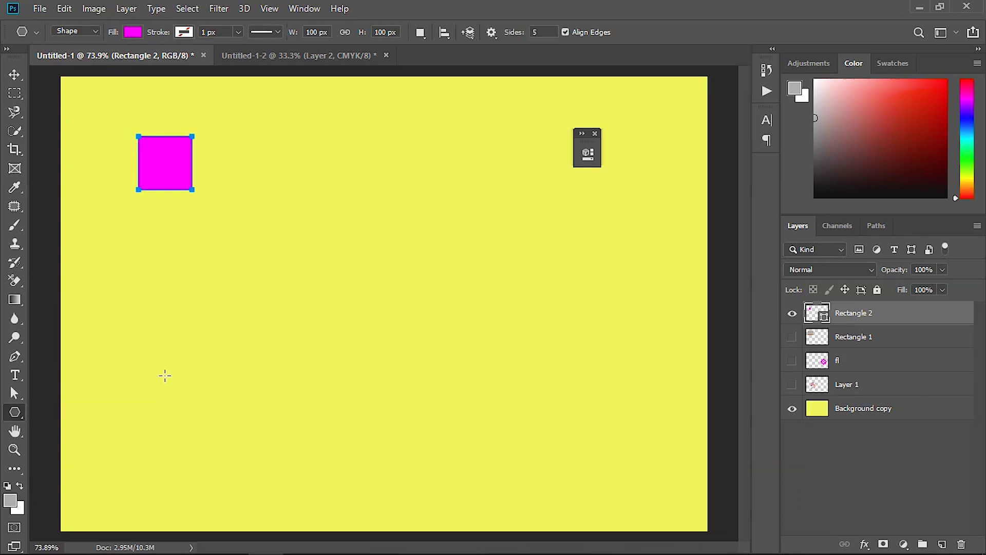
pyautogui.click(95, 32)
pyautogui.moveTo(121, 262); pyautogui.dragTo(144, 223)
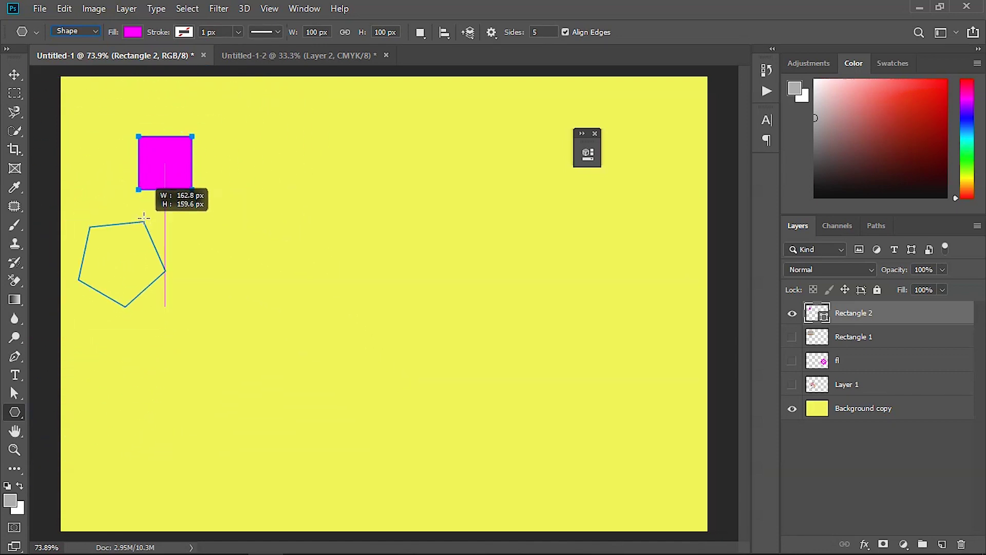
pyautogui.moveTo(144, 223); pyautogui.dragTo(143, 217)
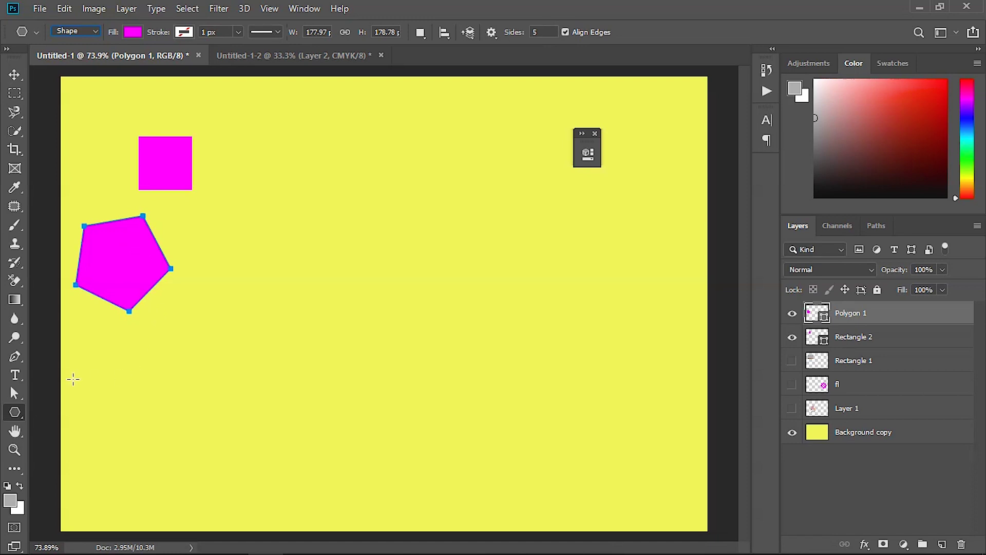
pyautogui.rightClick(17, 415)
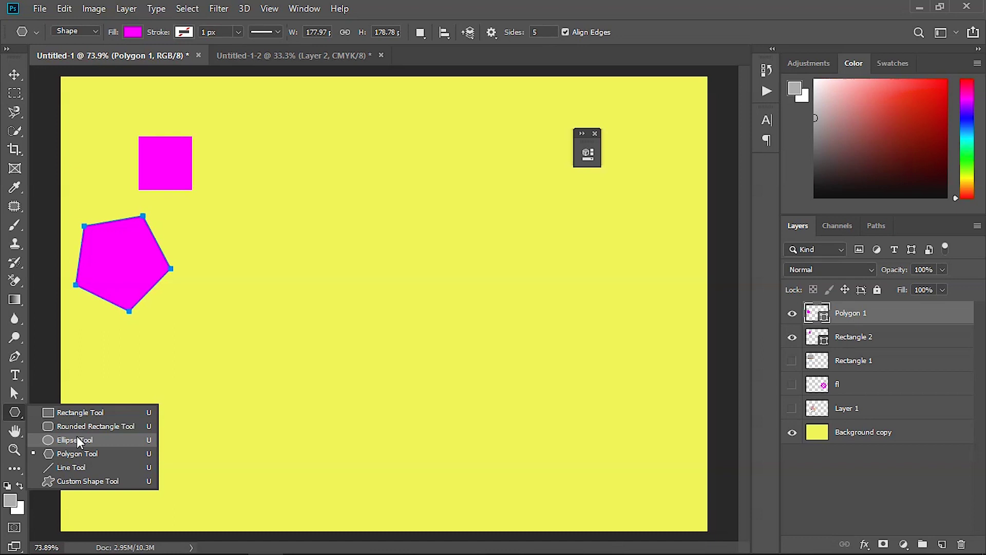
# - Select the Custom Shape Tool and choose the sun burst shape from the library
pyautogui.click(84, 480)
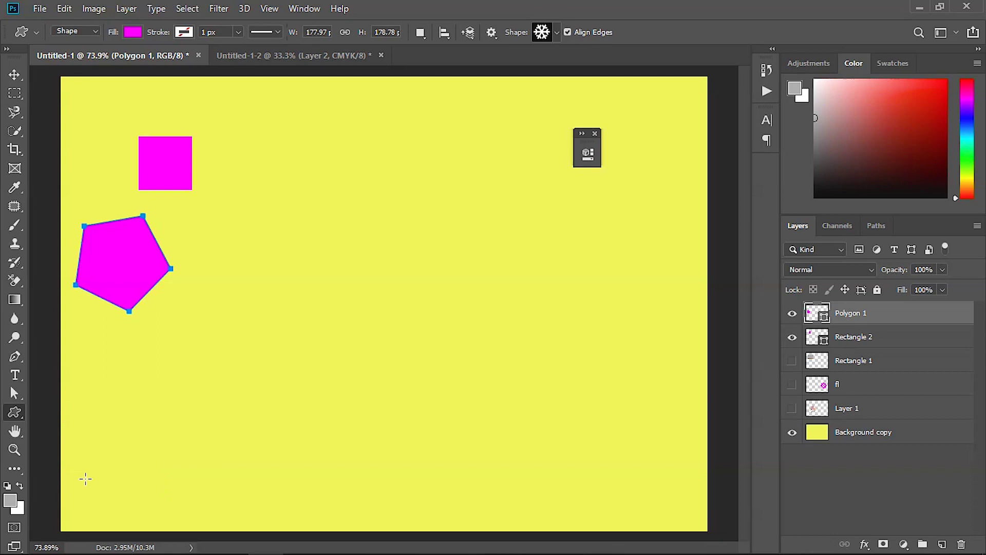
pyautogui.click(556, 34)
pyautogui.scroll(-2, 568, 215)
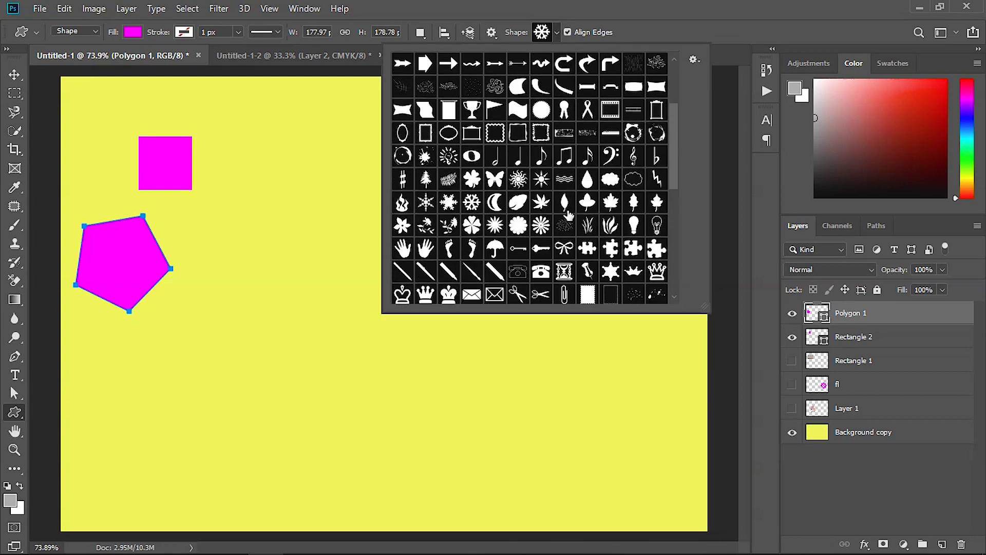
pyautogui.scroll(-2, 569, 215)
pyautogui.scroll(-2, 569, 215)
pyautogui.scroll(-2, 568, 214)
pyautogui.scroll(-2, 569, 215)
pyautogui.scroll(2, 568, 215)
pyautogui.scroll(2, 568, 215)
pyautogui.scroll(2, 567, 215)
pyautogui.scroll(2, 567, 216)
pyautogui.scroll(2, 565, 215)
pyautogui.scroll(2, 567, 215)
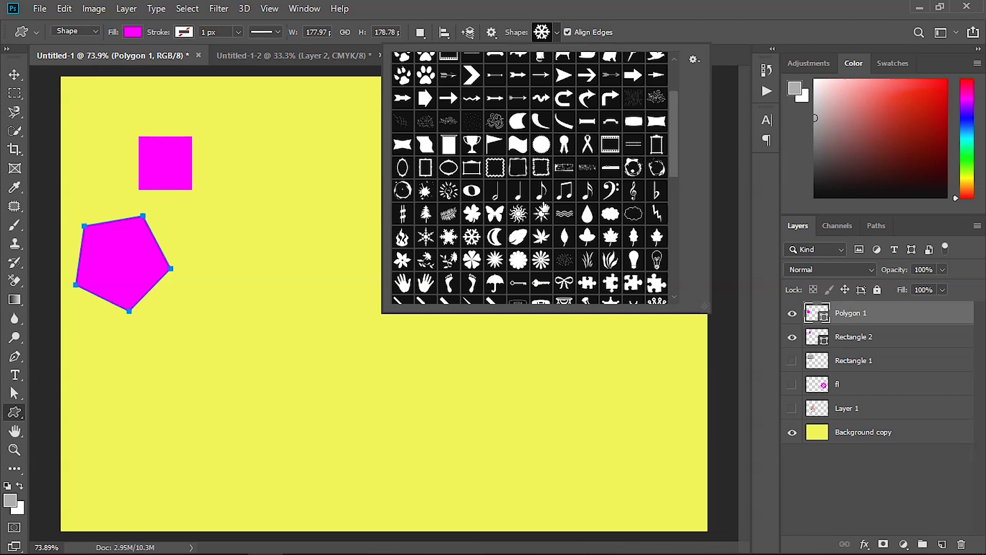
pyautogui.click(520, 219)
# - Draw a large, proportionally constrained magenta sun across the canvas centre
pyautogui.click(295, 262)
pyautogui.moveTo(297, 230)
pyautogui.mouseDown()
pyautogui.moveTo(471, 396)
pyautogui.moveTo(619, 368)
pyautogui.moveTo(565, 394)
pyautogui.mouseUp()
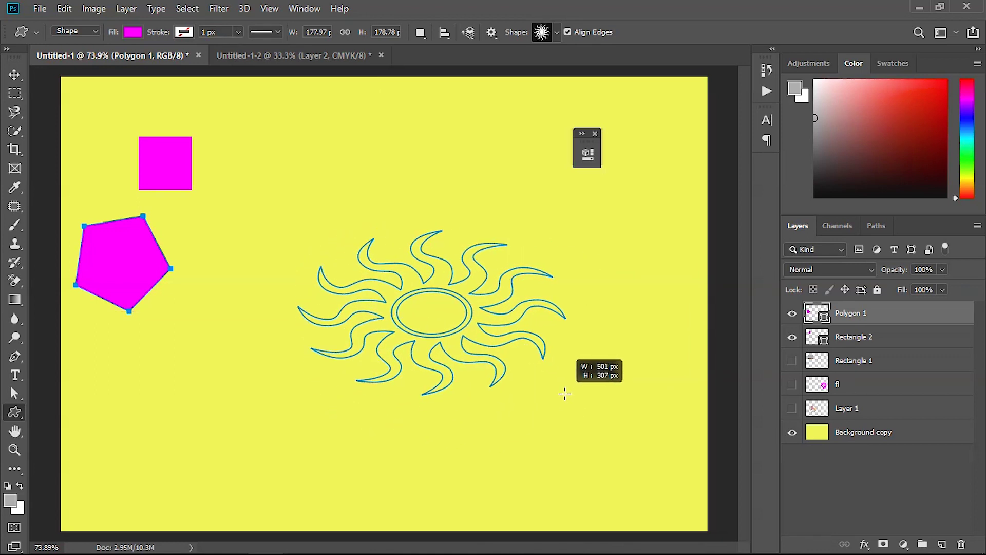
pyautogui.press('shift')
pyautogui.moveTo(564, 393); pyautogui.dragTo(532, 383)
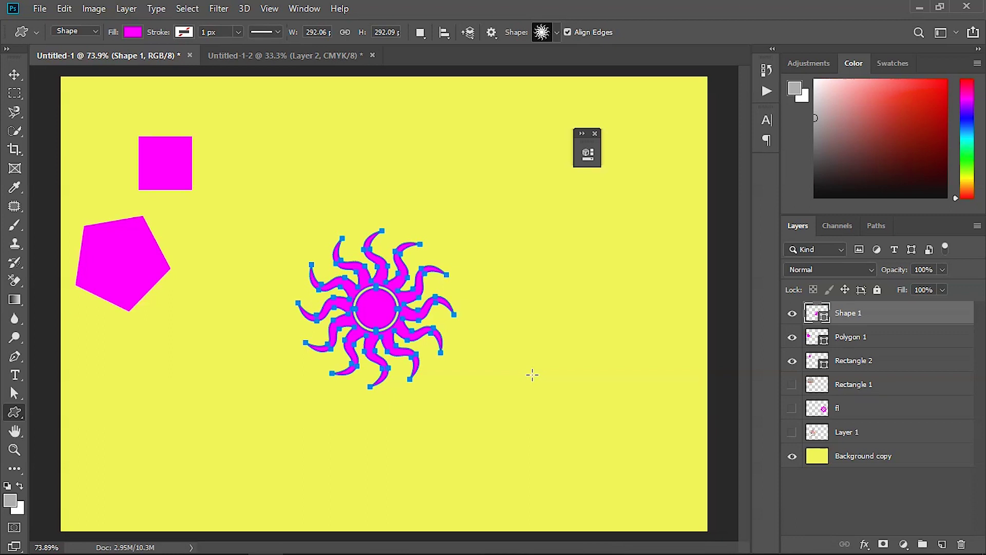
# - Alt+Shift-drag a smaller sun outline near the top edge of the canvas
pyautogui.press('alt')
pyautogui.moveTo(410, 127); pyautogui.dragTo(477, 184)
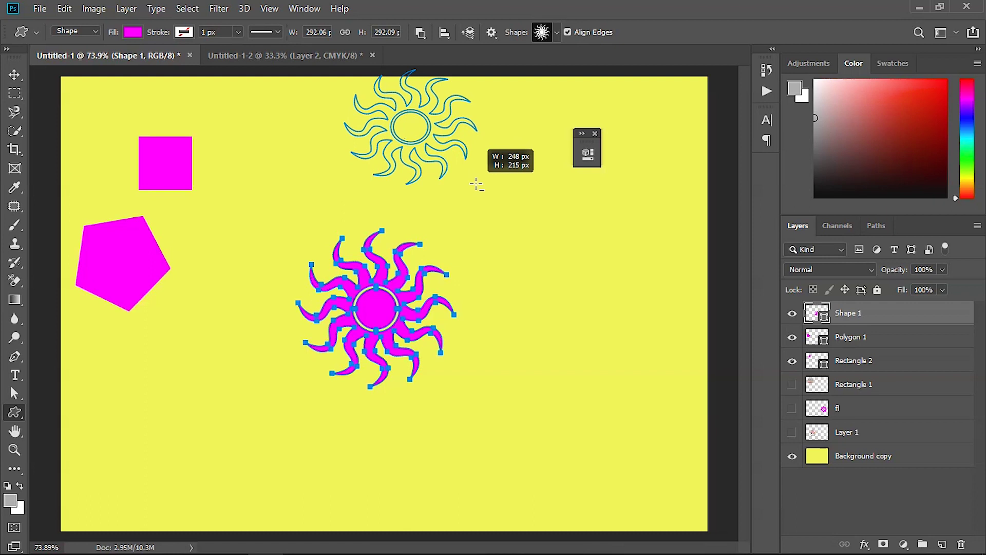
pyautogui.moveTo(477, 184); pyautogui.dragTo(460, 165)
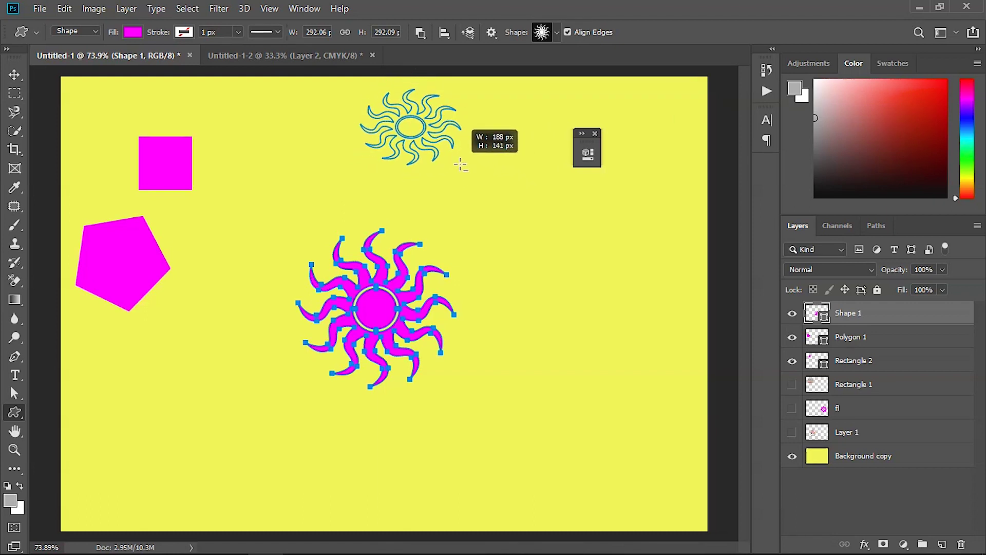
pyautogui.moveTo(460, 165)
pyautogui.mouseDown()
pyautogui.moveTo(510, 188)
pyautogui.moveTo(457, 141)
pyautogui.moveTo(515, 174)
pyautogui.mouseUp()
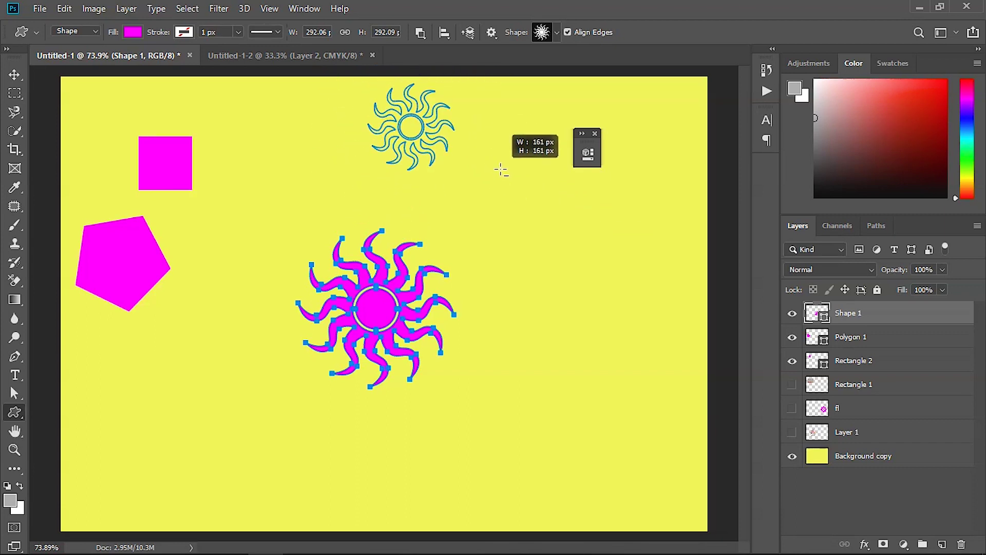
pyautogui.press('shift')
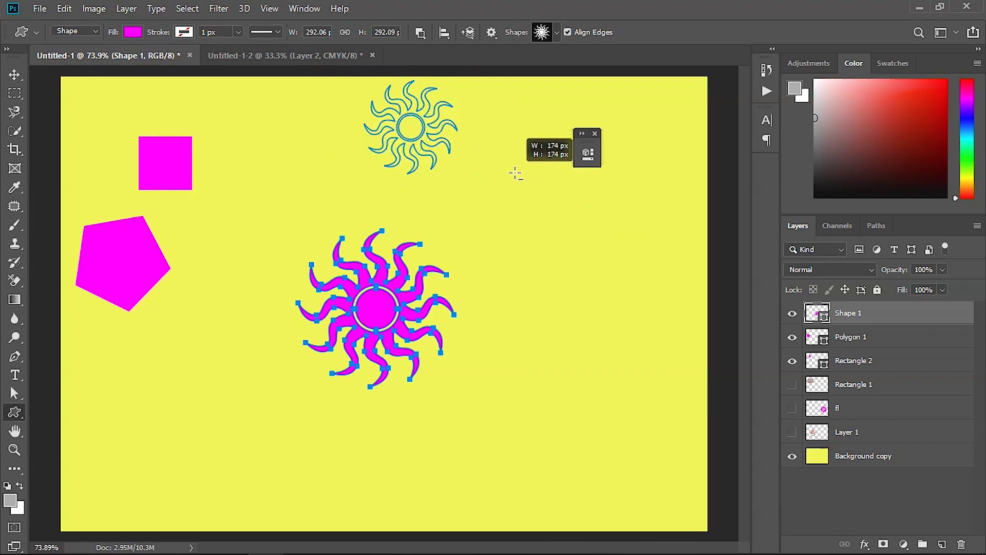
pyautogui.moveTo(516, 174); pyautogui.dragTo(516, 173)
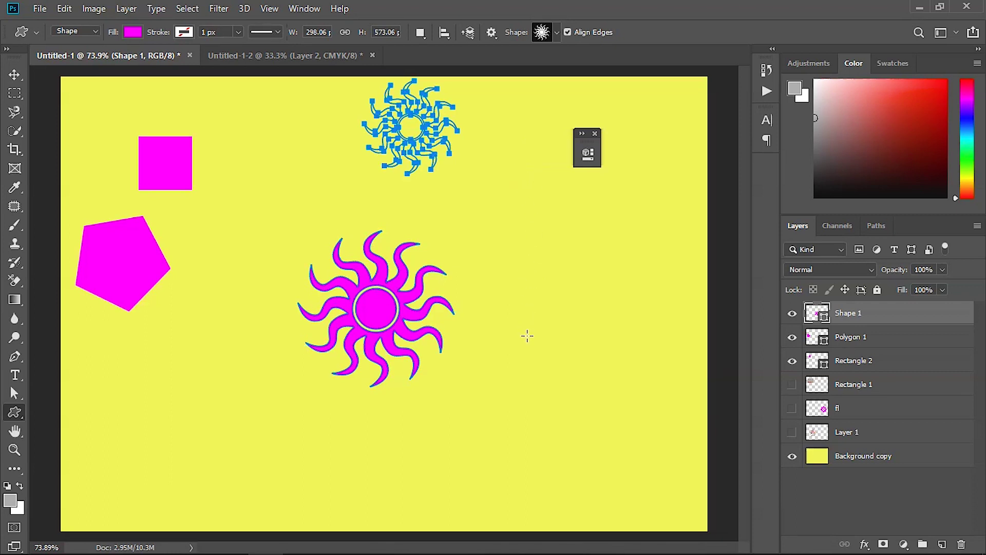
# - Change the Shape 1 sun's fill from magenta to red in the Color Picker
pyautogui.click(133, 31)
pyautogui.click(134, 31)
pyautogui.doubleClick(825, 317)
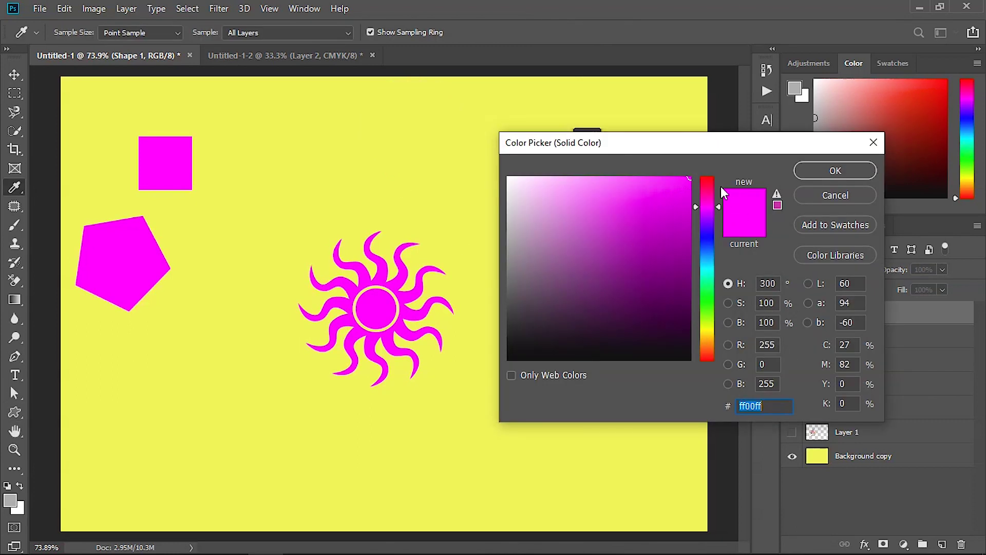
pyautogui.click(709, 179)
pyautogui.moveTo(649, 143); pyautogui.dragTo(687, 184)
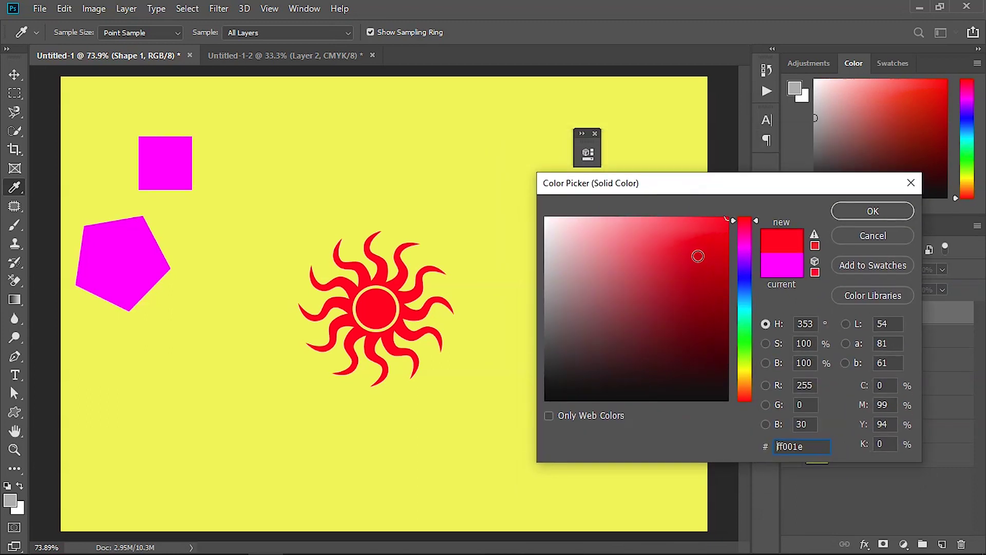
pyautogui.moveTo(744, 326)
pyautogui.mouseDown()
pyautogui.moveTo(741, 365)
pyautogui.moveTo(741, 220)
pyautogui.mouseUp()
pyautogui.click(870, 213)
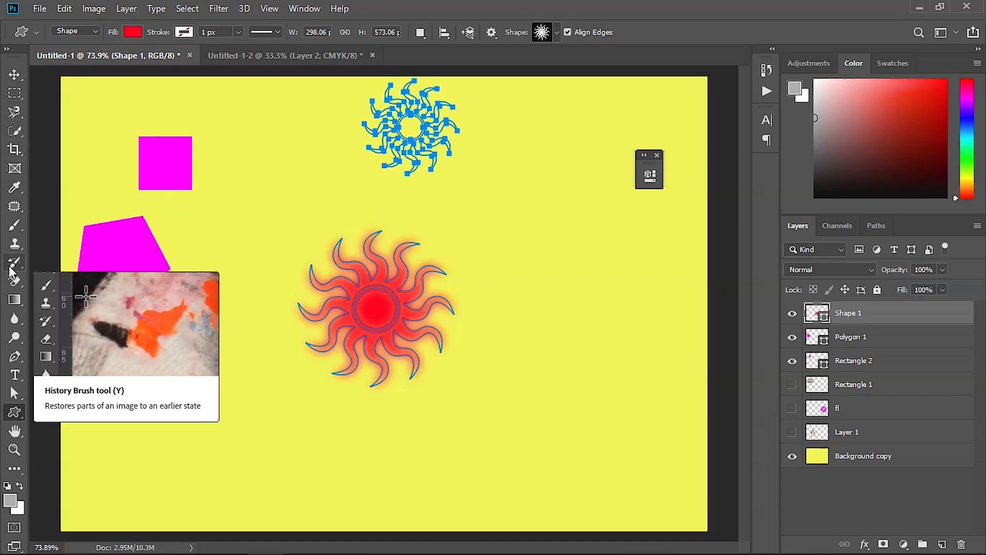
# - Rasterize the sun's Shape 1 layer by clicking it with the Brush tool
pyautogui.click(15, 226)
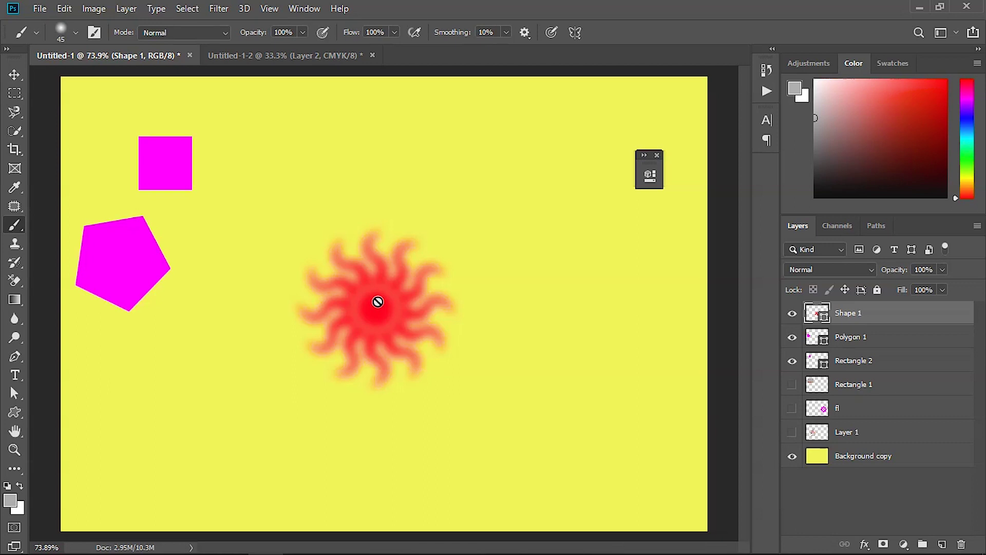
pyautogui.click(364, 292)
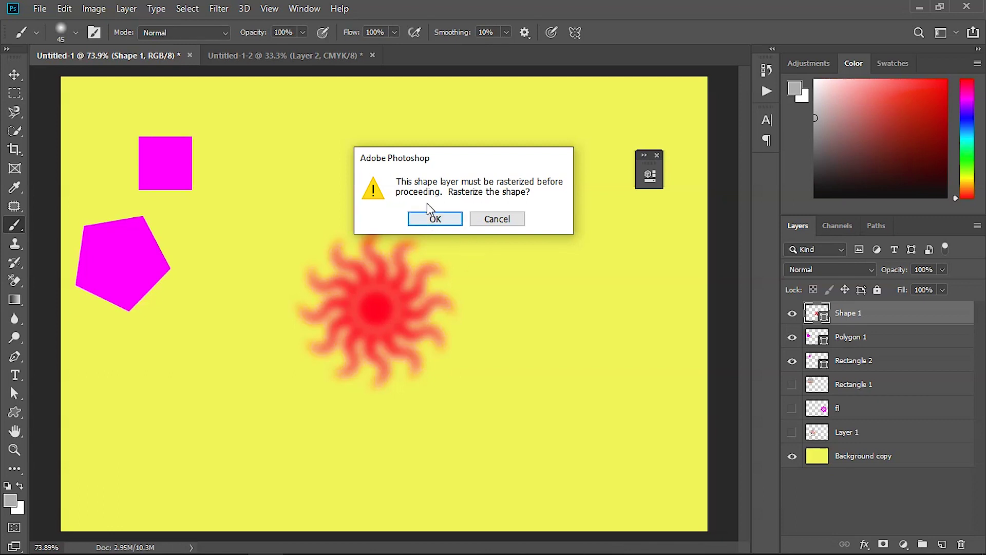
pyautogui.click(435, 217)
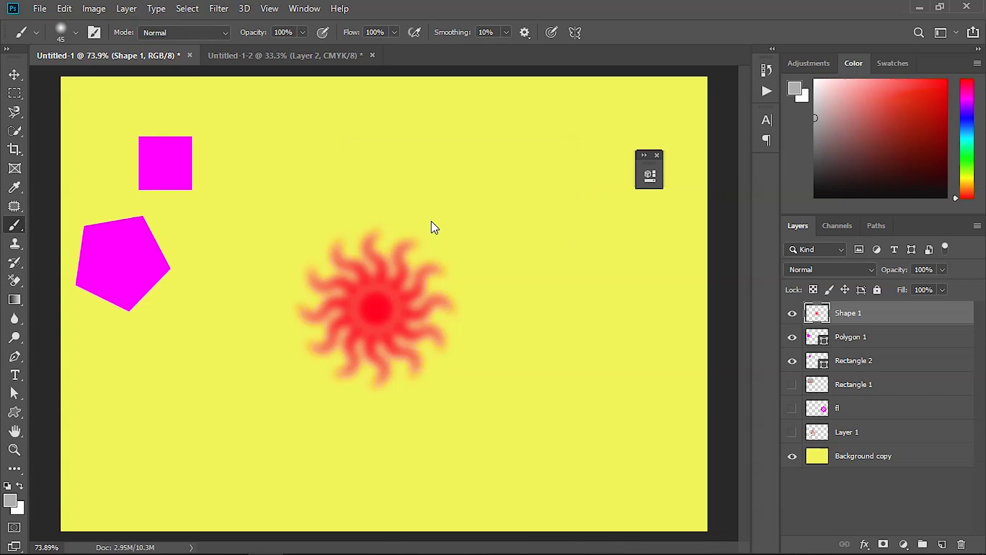
pyautogui.click(885, 343)
pyautogui.rightClick(884, 343)
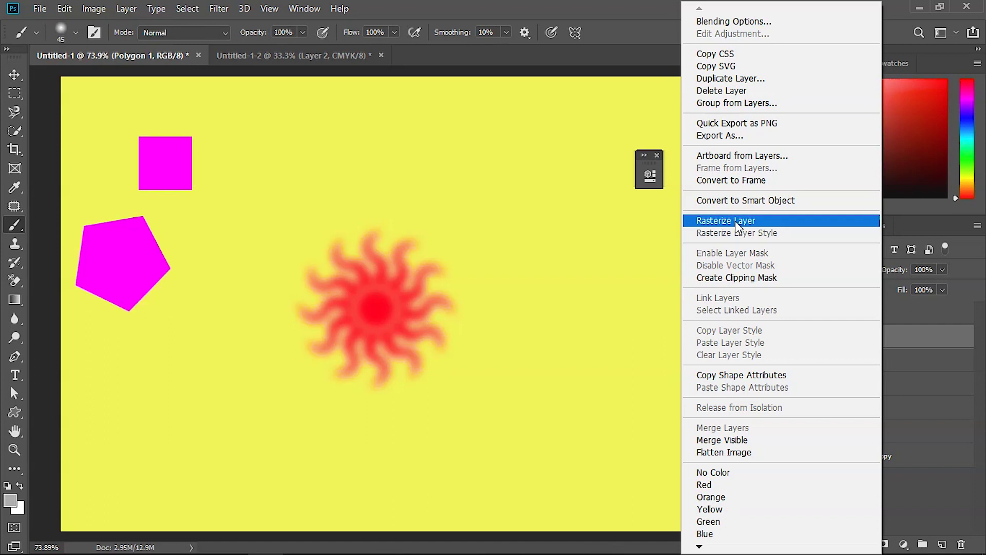
pyautogui.click(647, 132)
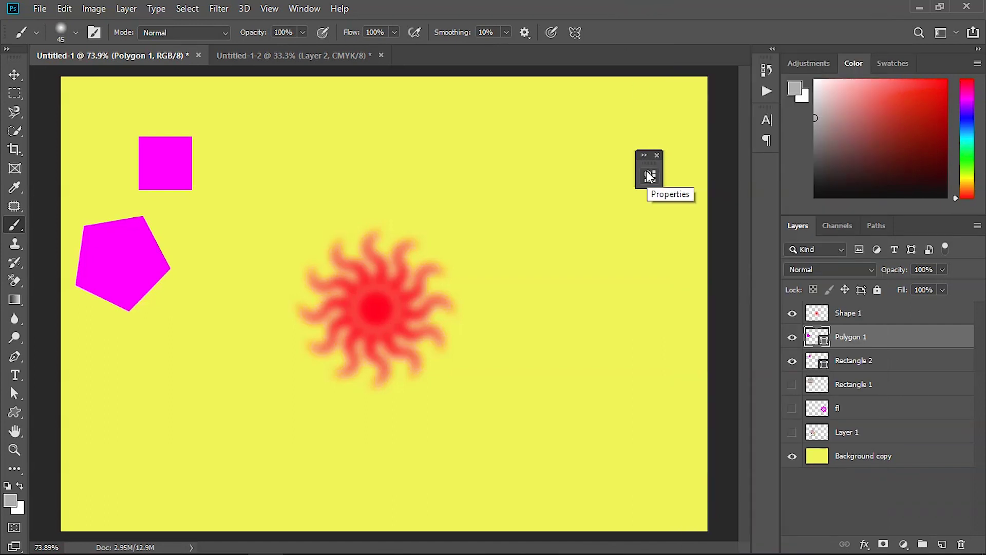